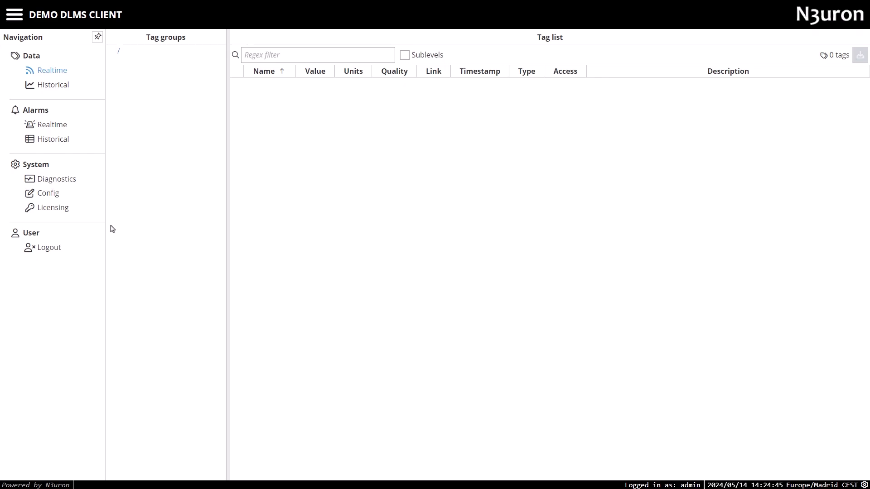
# Open the DlmsClient module's tag browser in the system configuration and choose the Landis/ZMD410 device
pyautogui.click(50, 194)
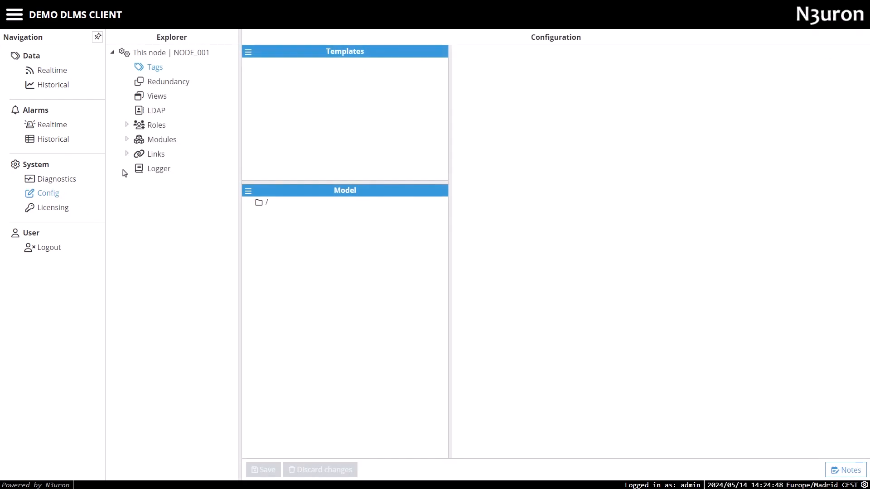
pyautogui.click(127, 140)
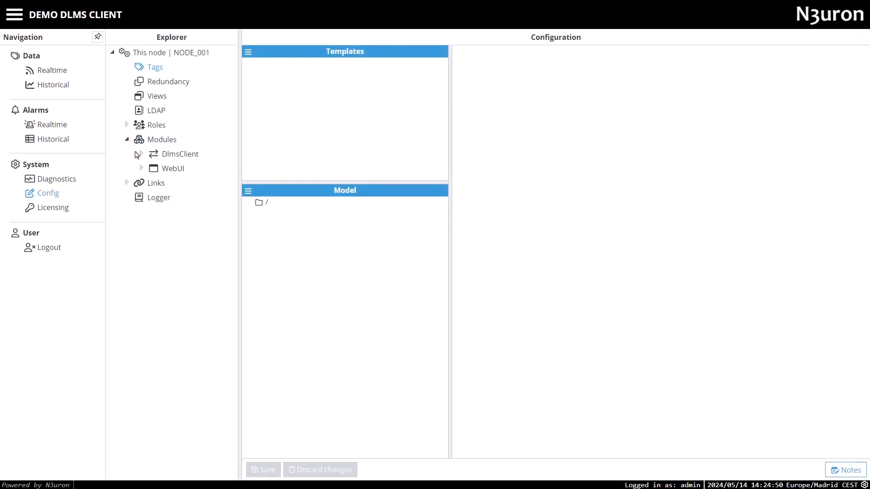
pyautogui.click(141, 155)
pyautogui.click(182, 171)
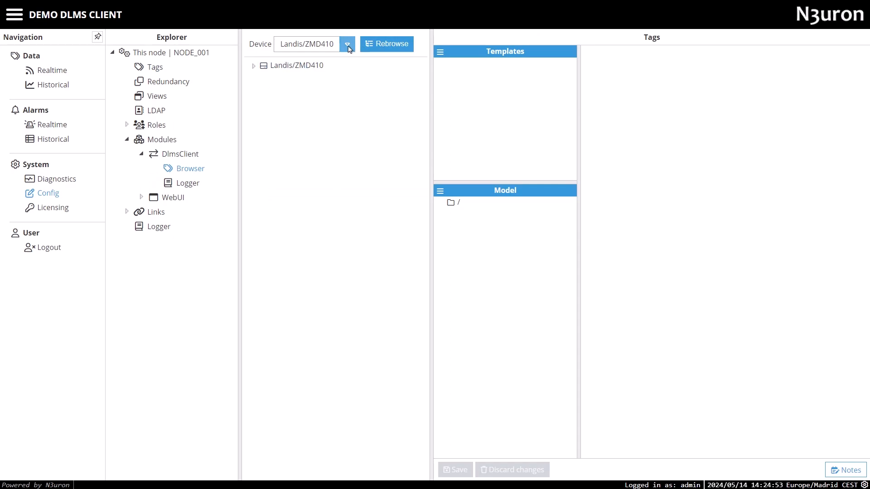
pyautogui.click(348, 46)
pyautogui.click(313, 57)
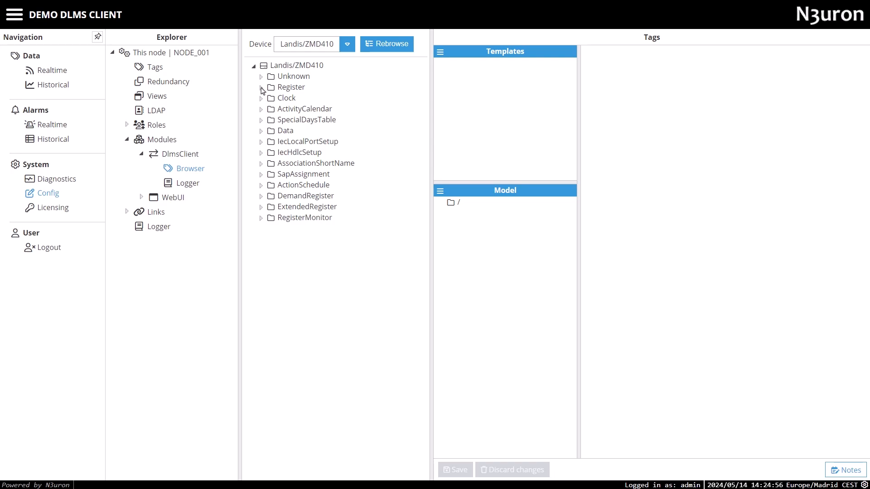
# Add the Register object 1.1.32.7.0.255 L1 Voltage Instantaneous value total to the tag model
pyautogui.click(261, 87)
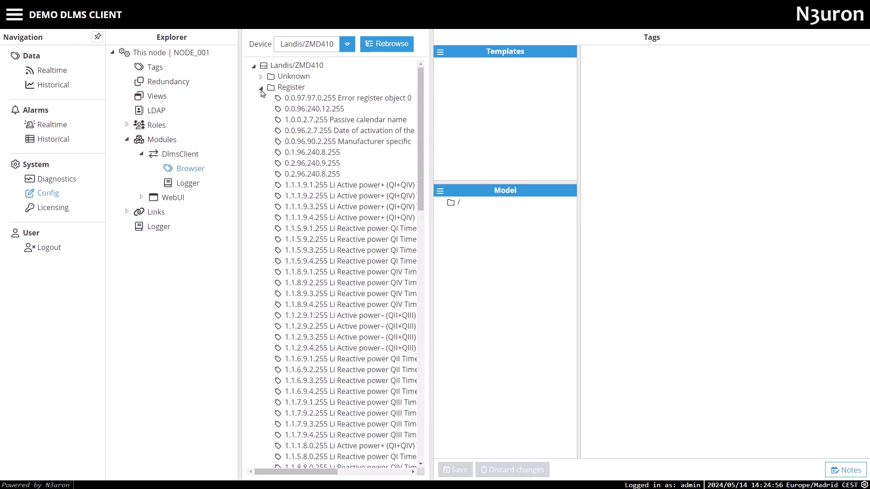
pyautogui.scroll(-6, 329, 212)
pyautogui.scroll(-7, 329, 211)
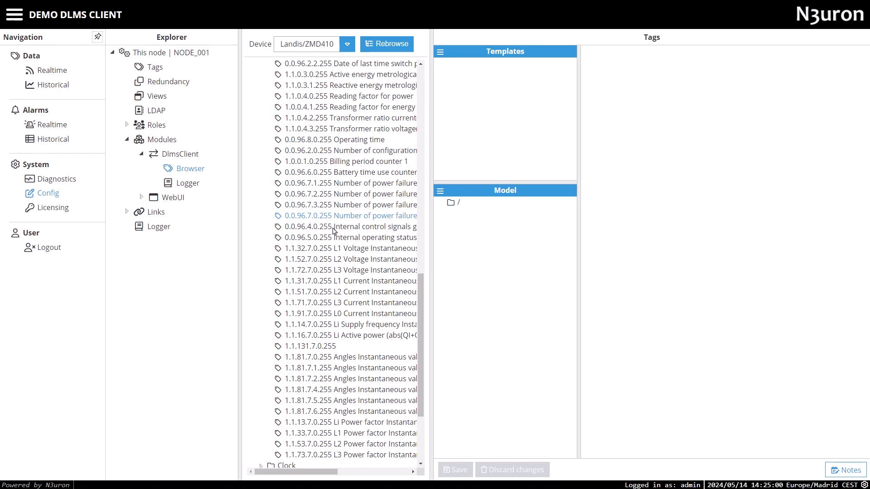
pyautogui.moveTo(330, 250); pyautogui.dragTo(512, 215)
# Rename the new voltage tag as L1 Voltage Instantaneous value total, removing its code prefix, and review its source properties
pyautogui.rightClick(515, 220)
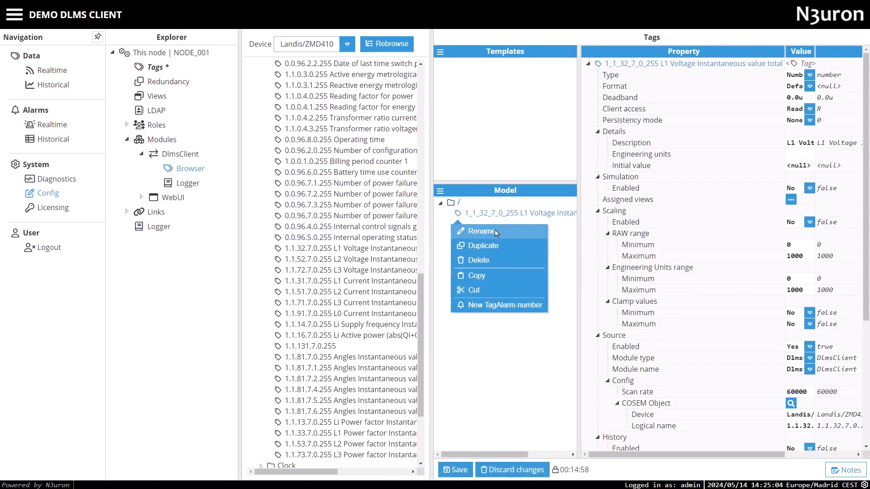
pyautogui.click(495, 230)
pyautogui.click(502, 213)
pyautogui.press('BackSpace')
pyautogui.press('BackSpace')
pyautogui.press('BackSpace')
pyautogui.press('BackSpace')
pyautogui.press('BackSpace')
pyautogui.press('BackSpace')
pyautogui.press('BackSpace')
pyautogui.press('BackSpace')
pyautogui.press('BackSpace')
pyautogui.press('BackSpace')
pyautogui.press('BackSpace')
pyautogui.press('BackSpace')
pyautogui.press('BackSpace')
pyautogui.press('BackSpace')
pyautogui.press('BackSpace')
pyautogui.press('Return')
pyautogui.scroll(-4, 758, 371)
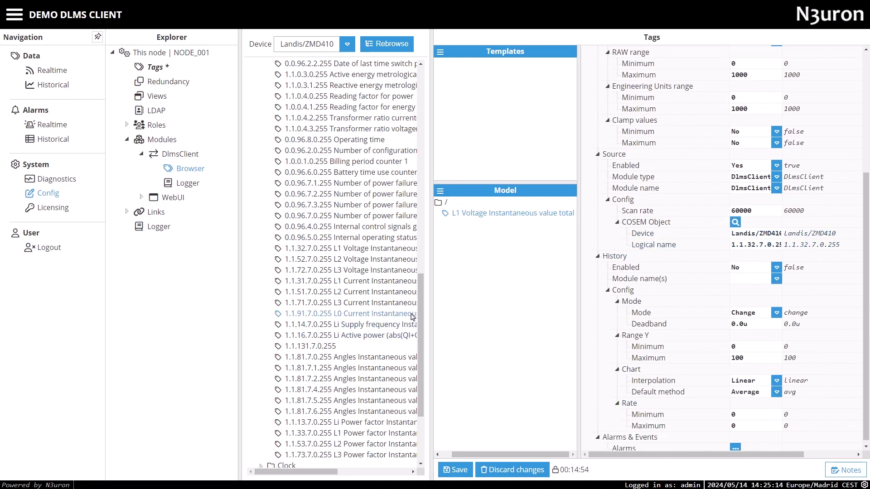
# Add the Data object 1.0.0.0.1.255 Electricity ID 1 to the tag model
pyautogui.moveTo(420, 314); pyautogui.dragTo(408, 79)
pyautogui.click(262, 89)
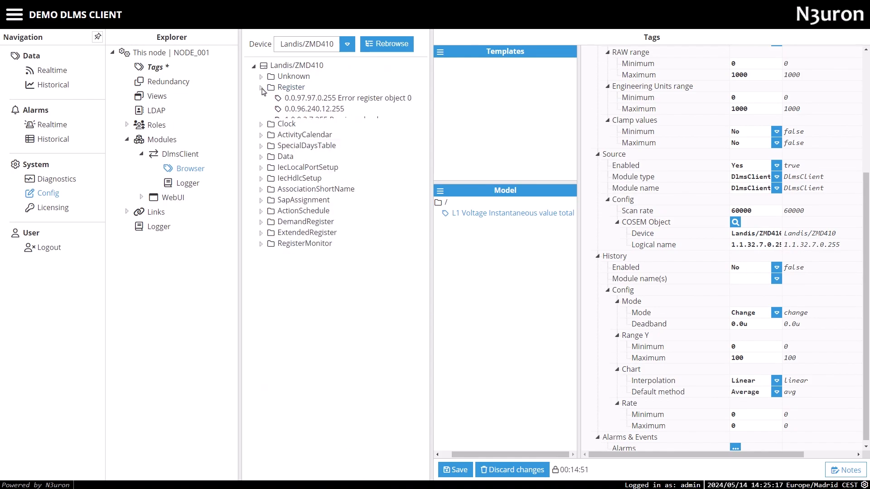
pyautogui.click(249, 131)
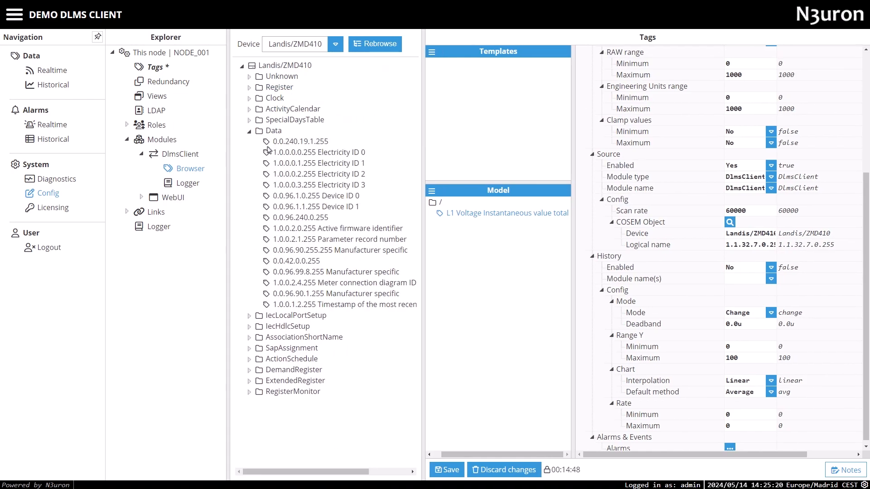
pyautogui.moveTo(312, 164); pyautogui.dragTo(438, 209)
# Rename the added electricity tag as Electricity ID 1, removing its numeric code prefix
pyautogui.rightClick(502, 220)
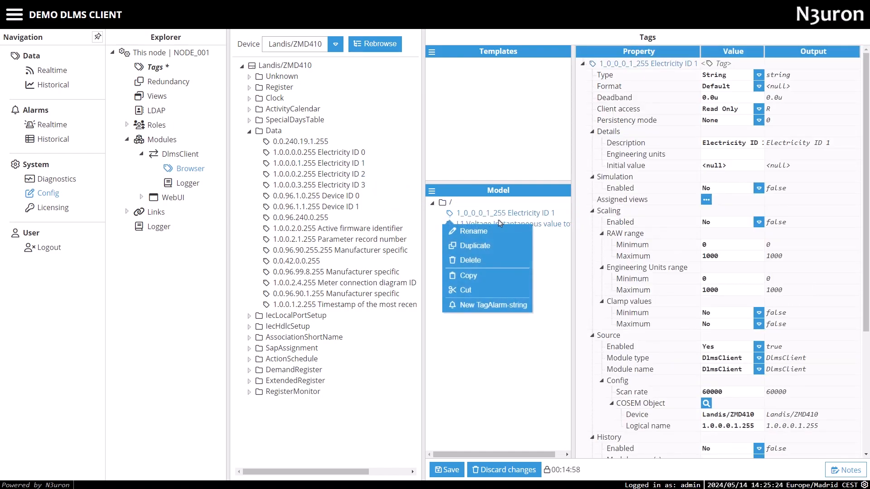
pyautogui.click(498, 231)
pyautogui.click(508, 214)
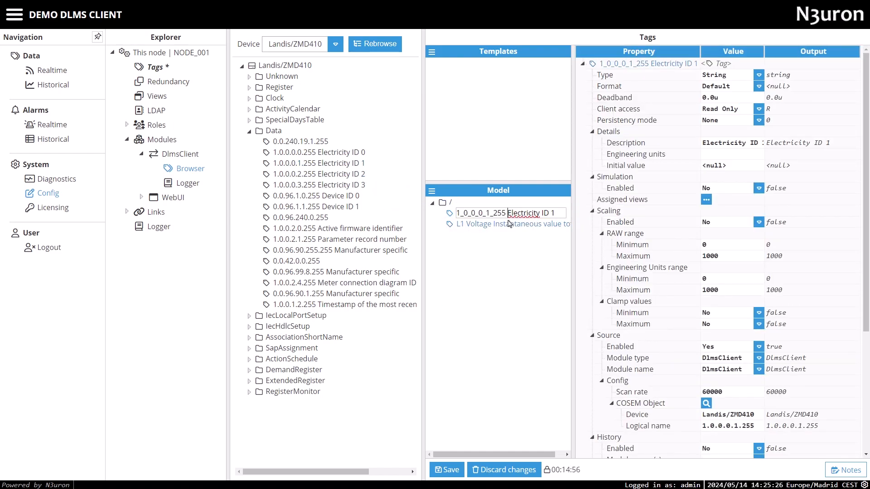
pyautogui.press('BackSpace')
pyautogui.press('BackSpace')
pyautogui.press('BackSpace')
pyautogui.press('BackSpace')
pyautogui.press('BackSpace')
pyautogui.press('BackSpace')
pyautogui.press('BackSpace')
pyautogui.press('BackSpace')
pyautogui.press('BackSpace')
pyautogui.press('BackSpace')
pyautogui.press('BackSpace')
pyautogui.press('BackSpace')
pyautogui.press('BackSpace')
pyautogui.press('BackSpace')
pyautogui.press('Return')
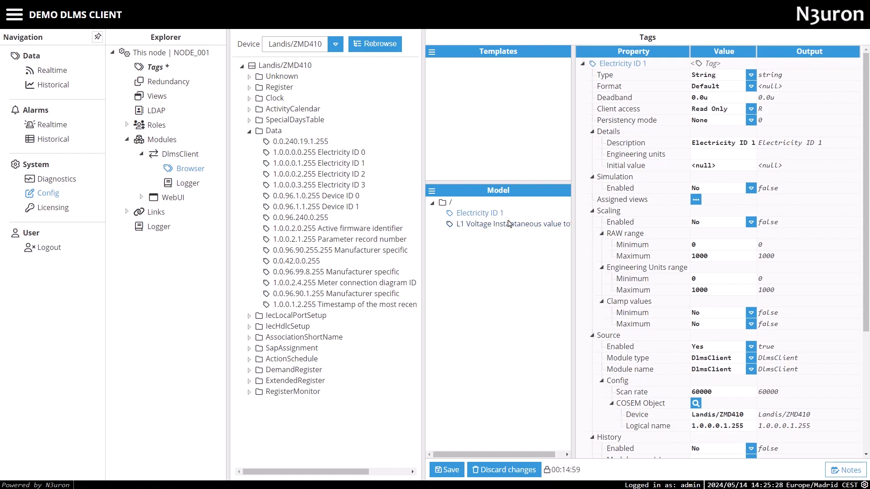
# Check the logical name in the Electricity ID 1 tag's COSEM object settings and save the tag configuration
pyautogui.scroll(-3, 750, 295)
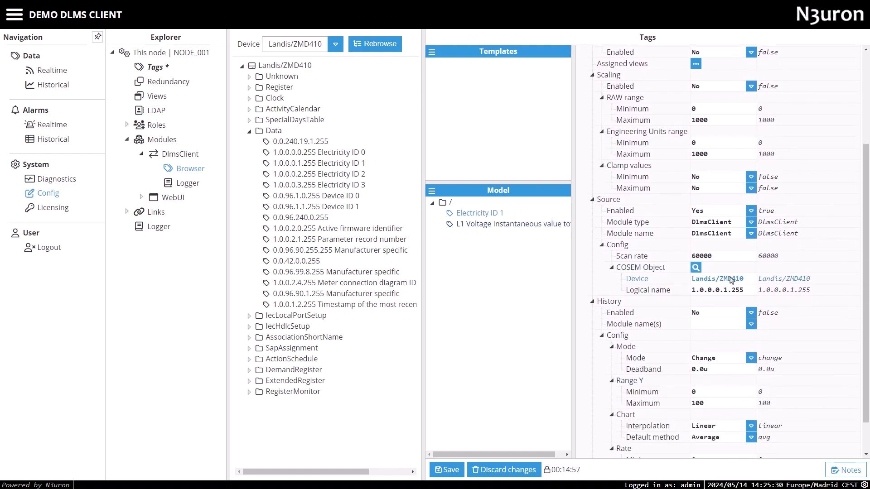
pyautogui.click(734, 290)
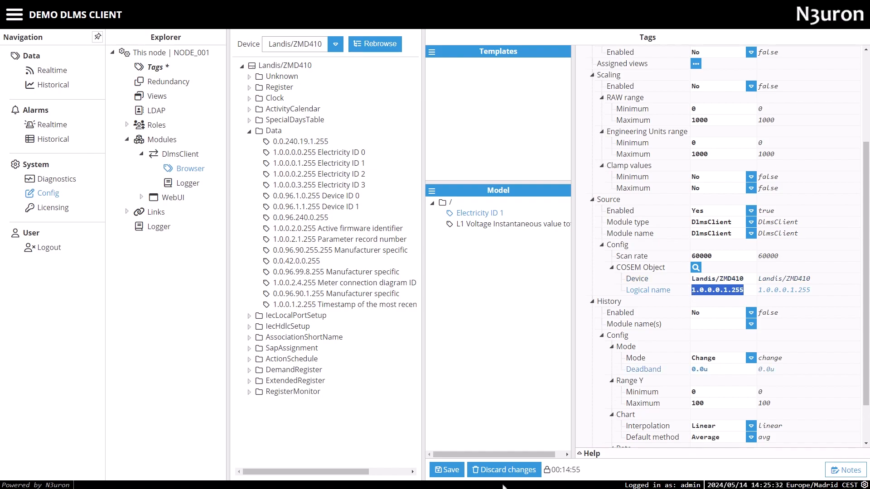
pyautogui.click(442, 472)
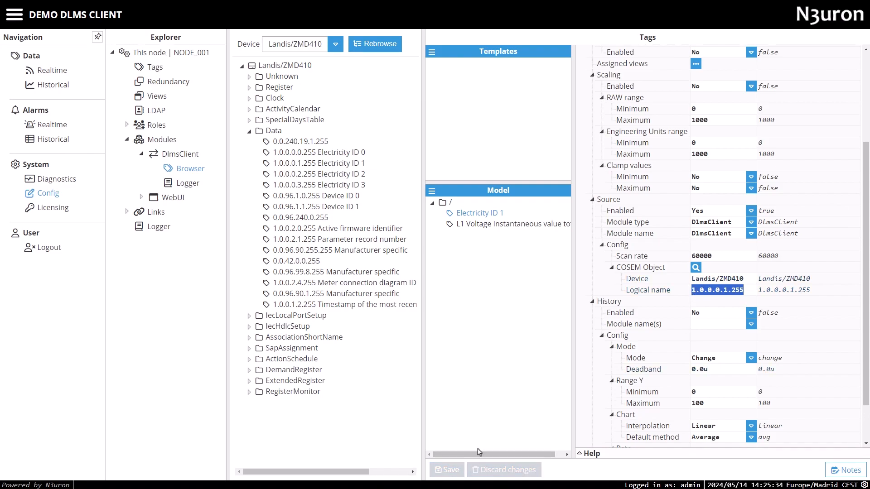
# Collapse the device and module trees and view the tags' values in the realtime data
pyautogui.click(250, 132)
pyautogui.click(242, 67)
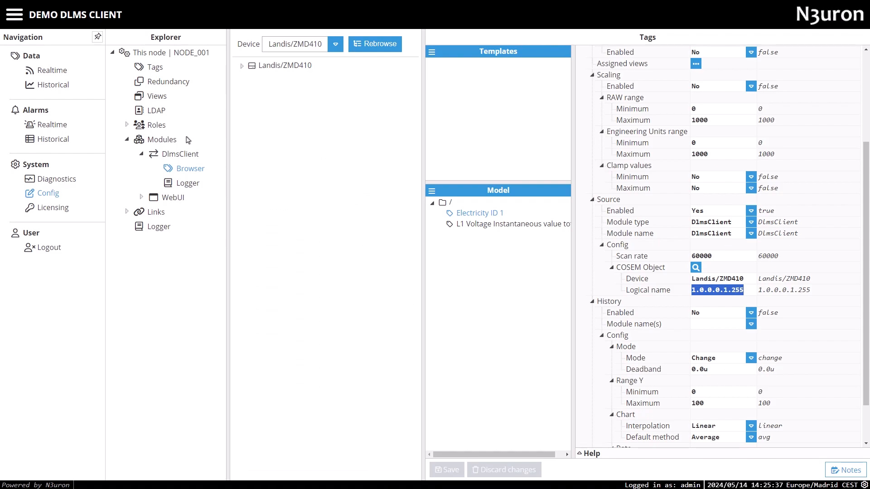
pyautogui.click(142, 154)
pyautogui.click(127, 140)
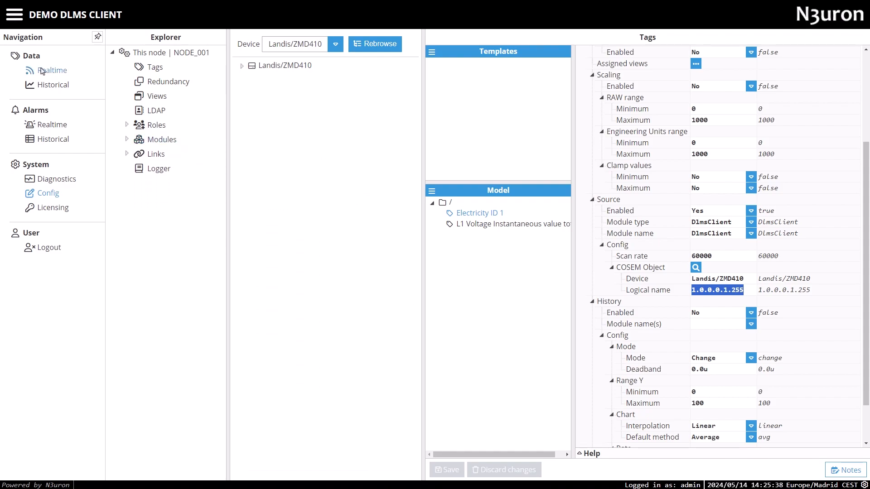
pyautogui.click(42, 72)
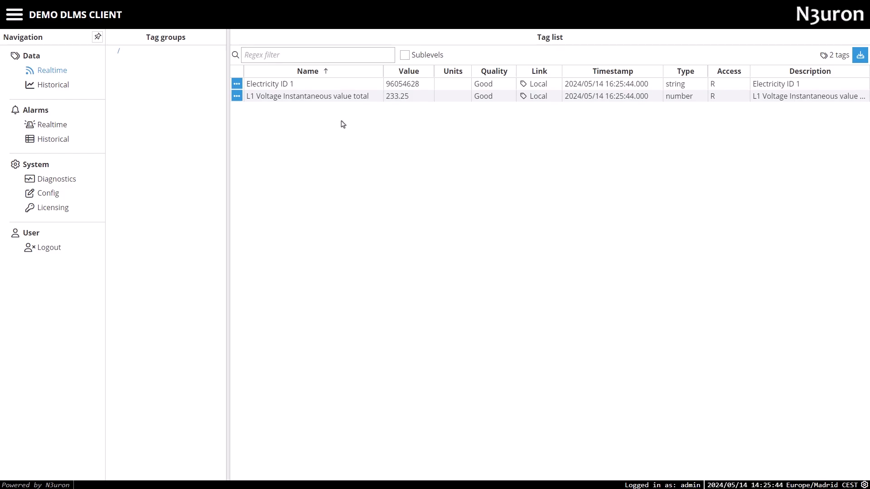
# Delete the L1 Voltage and Electricity ID 1 tags from the tag model and save the configuration
pyautogui.click(41, 195)
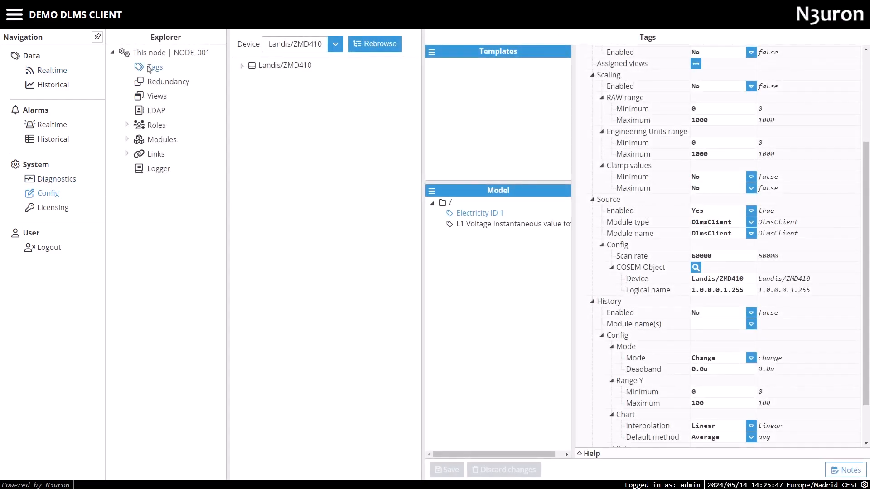
pyautogui.click(150, 68)
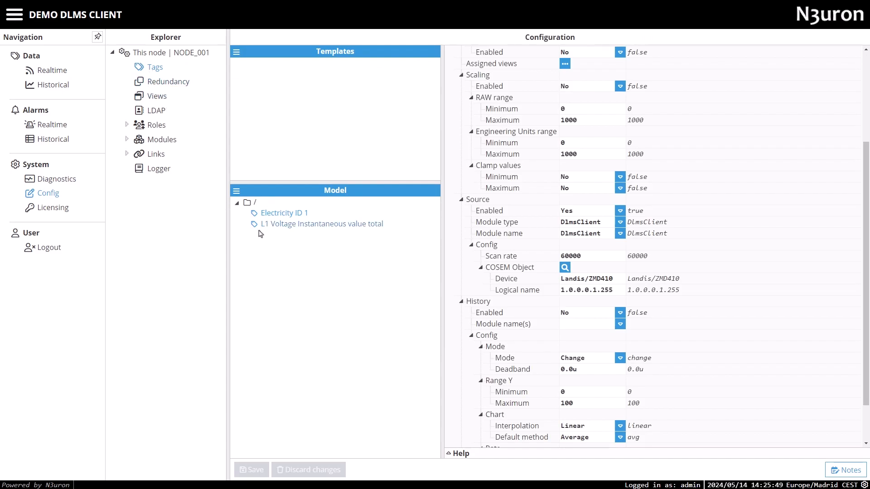
pyautogui.rightClick(272, 229)
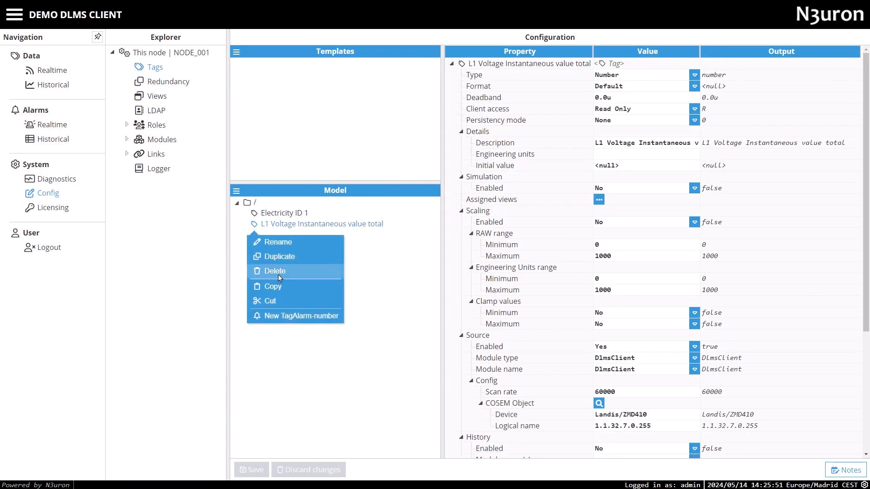
pyautogui.click(278, 275)
pyautogui.rightClick(282, 214)
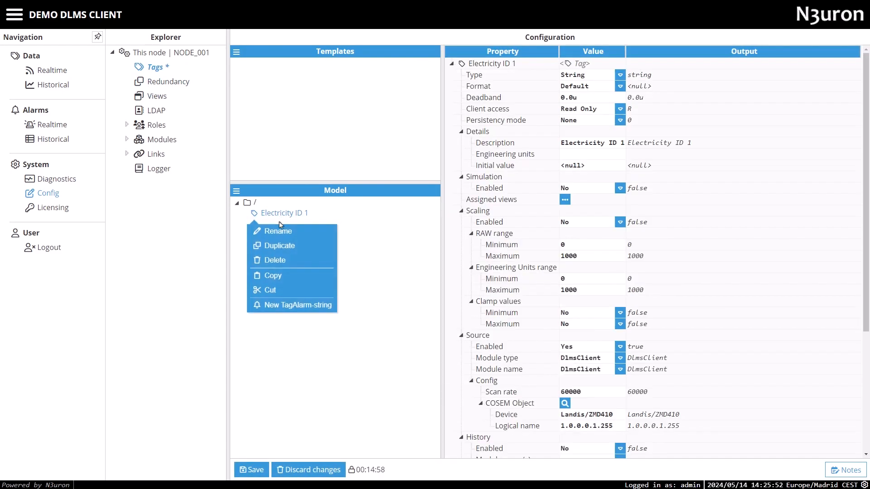
pyautogui.click(278, 262)
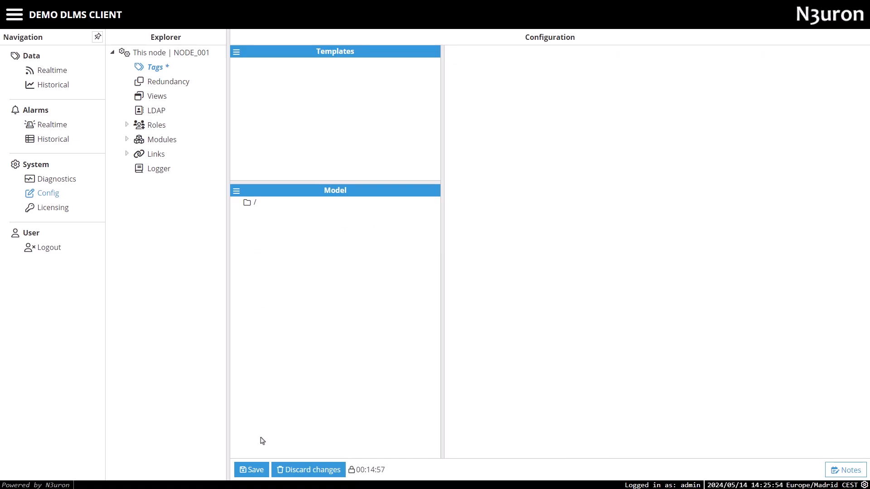
pyautogui.click(256, 472)
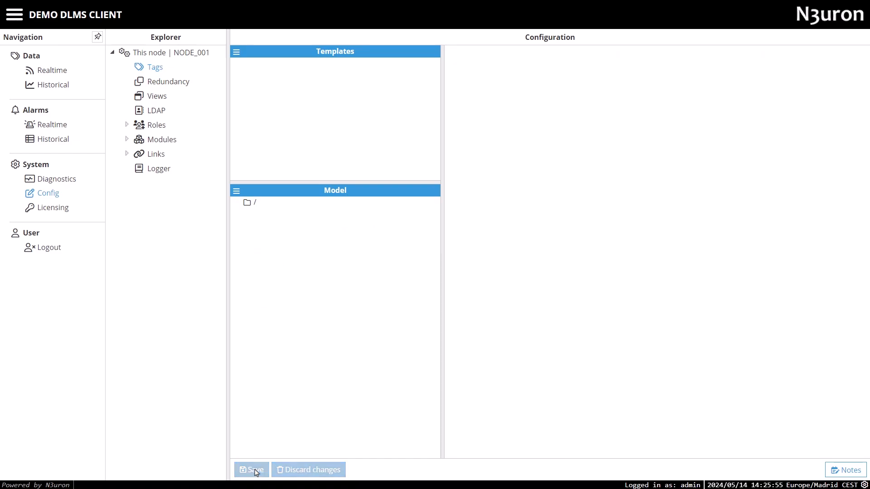
# Create a new tag in the model named L1 Voltage instantaneous value total
pyautogui.click(236, 192)
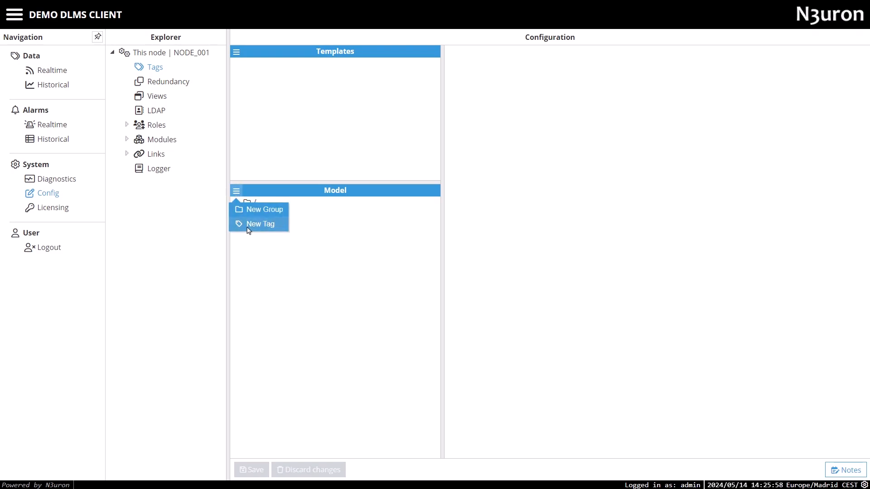
pyautogui.click(254, 224)
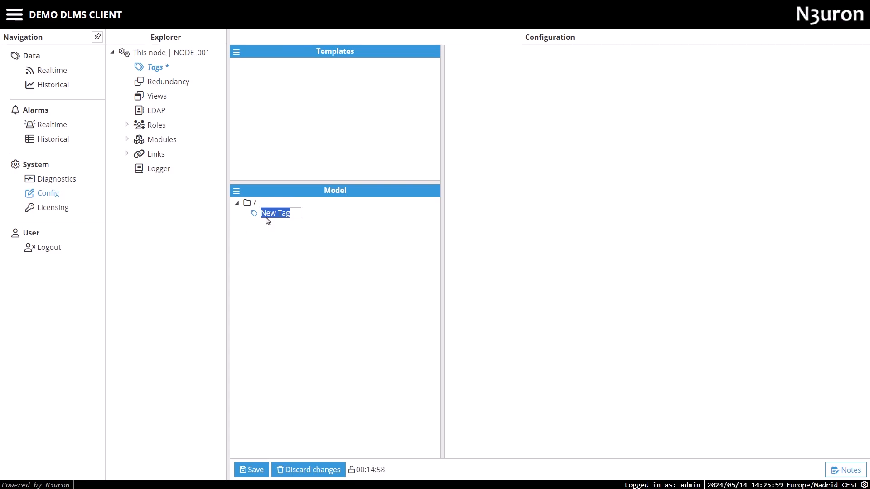
pyautogui.write('L1 Voltage instantaneous value total')
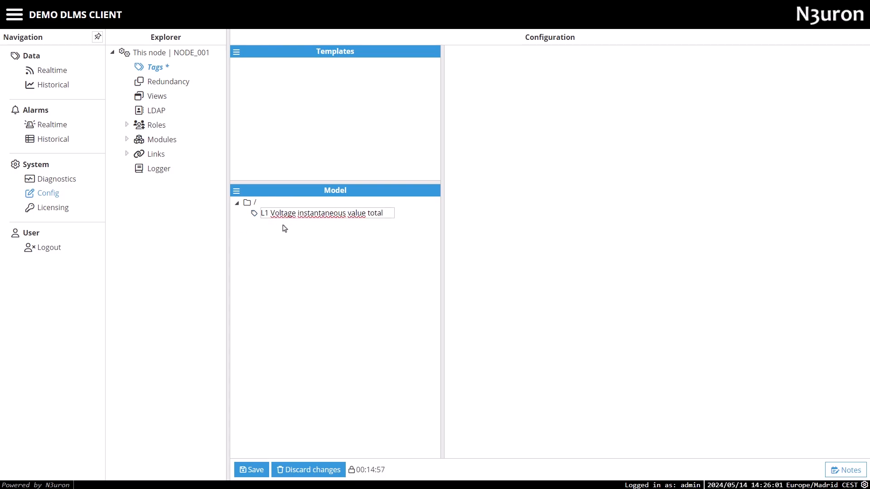
pyautogui.press('Return')
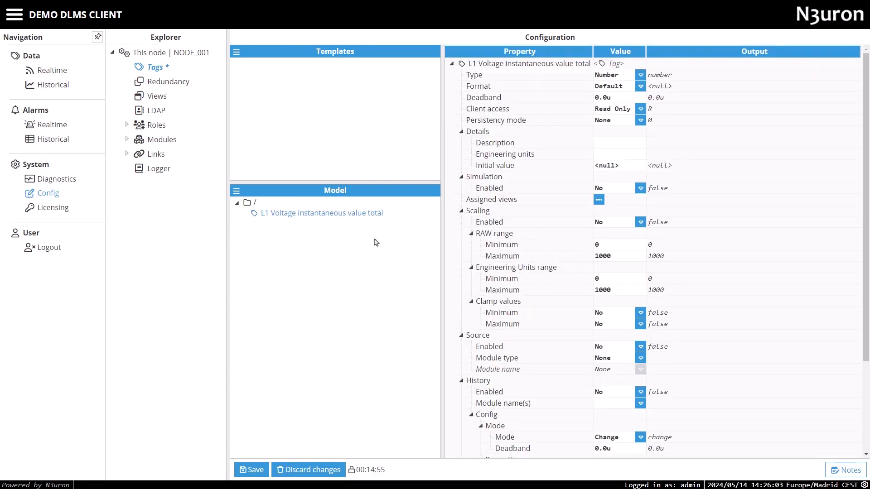
# Set both the module type and module name of the new tag's source to DlmsClient
pyautogui.click(461, 211)
pyautogui.click(461, 177)
pyautogui.click(461, 256)
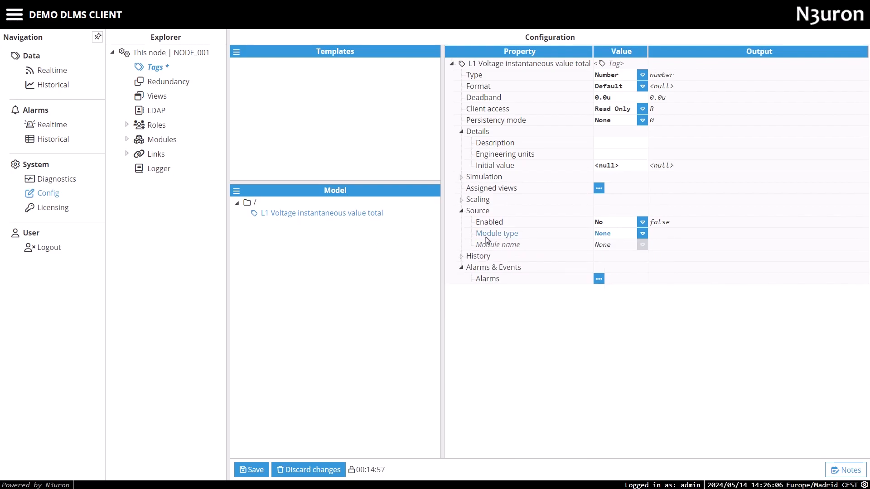
pyautogui.click(613, 235)
pyautogui.click(614, 235)
pyautogui.scroll(-1, 638, 360)
pyautogui.click(624, 345)
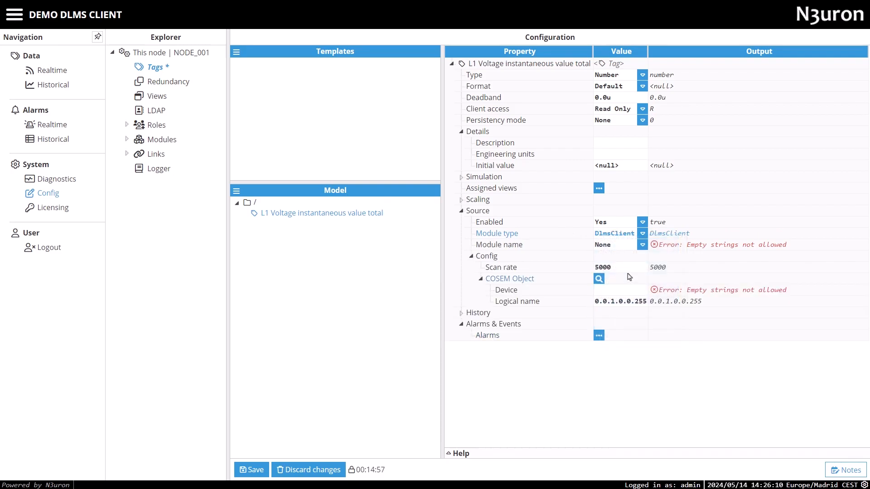
pyautogui.click(624, 245)
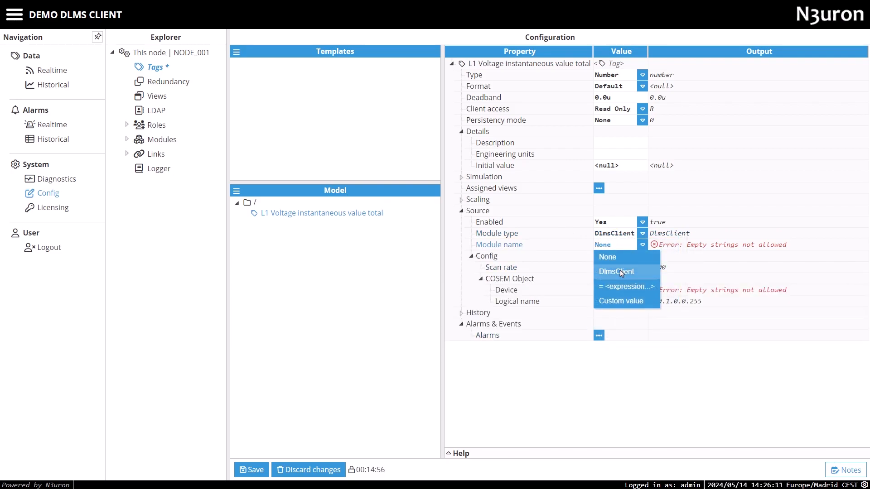
pyautogui.click(619, 272)
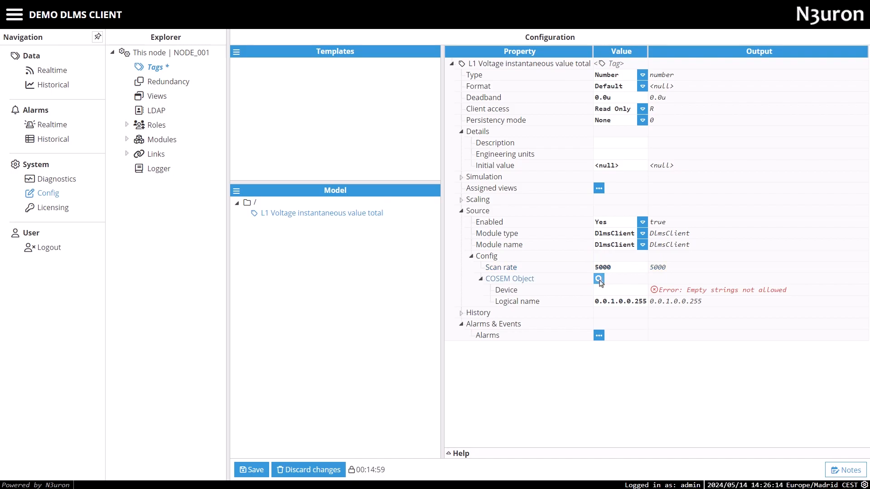
# Link the L1 Voltage tag's COSEM object to 1.1.32.7.0.255 L1 Voltage Instantaneous value total from the Landis/ZMD410 device's Register folder
pyautogui.click(599, 279)
pyautogui.click(285, 120)
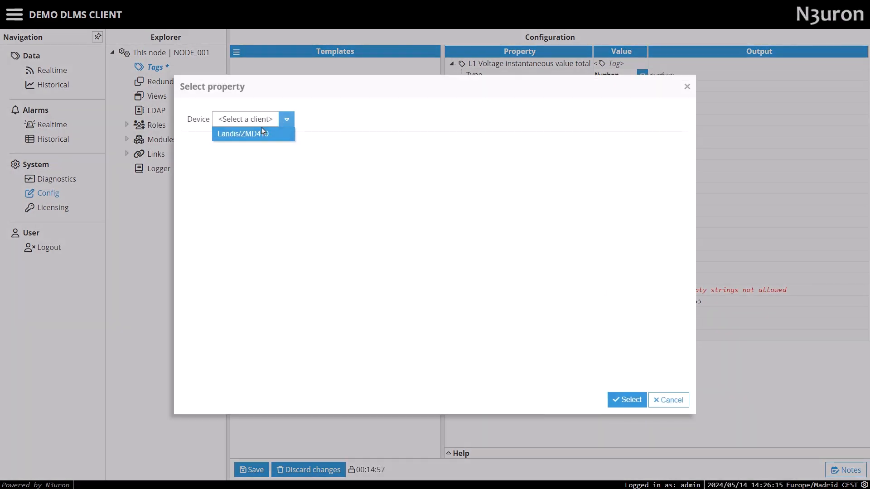
pyautogui.click(241, 134)
pyautogui.click(191, 140)
pyautogui.click(199, 163)
pyautogui.scroll(-10, 254, 219)
pyautogui.scroll(-9, 255, 219)
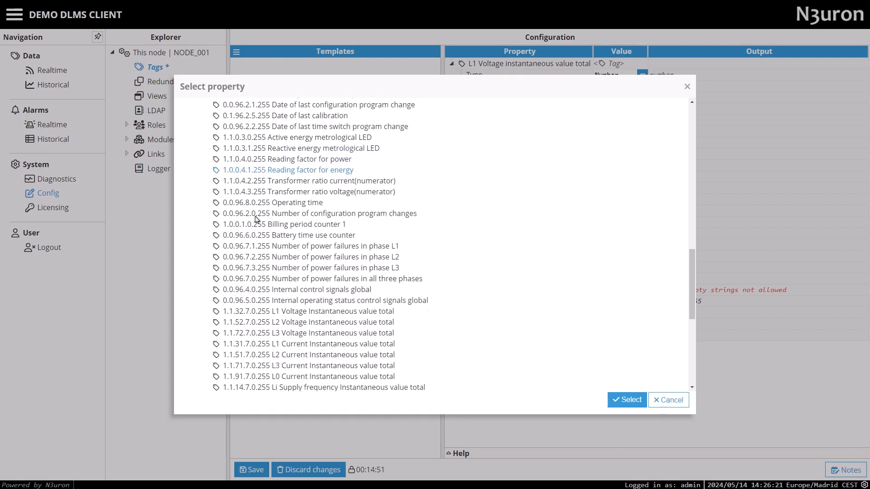
pyautogui.click(628, 403)
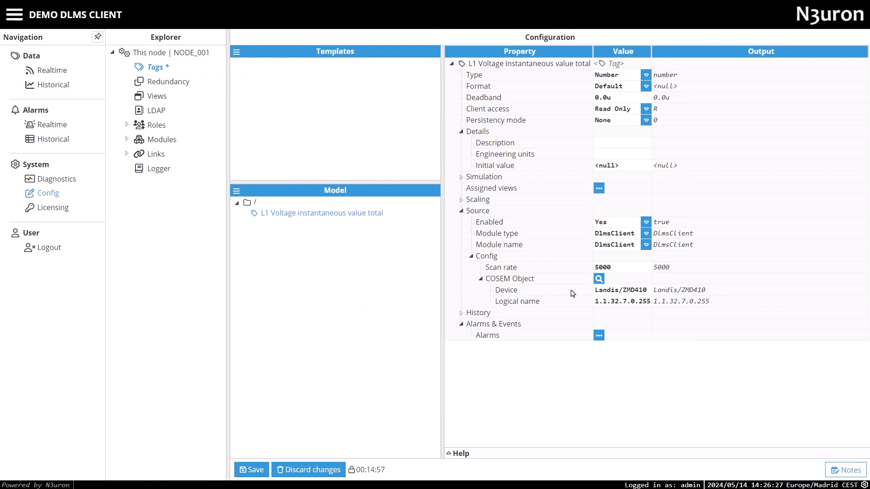
# Create a new tag in the model named Electricity ID 1
pyautogui.click(236, 191)
pyautogui.click(260, 224)
pyautogui.write('Electricity ID 1')
pyautogui.press('Return')
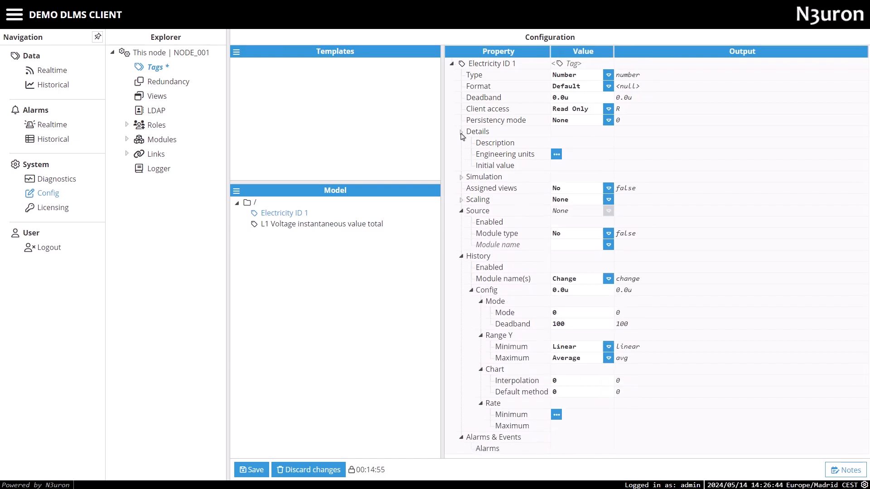
# Enable the Electricity ID 1 tag's source and set its module type and module name to DlmsClient
pyautogui.click(567, 189)
pyautogui.click(553, 198)
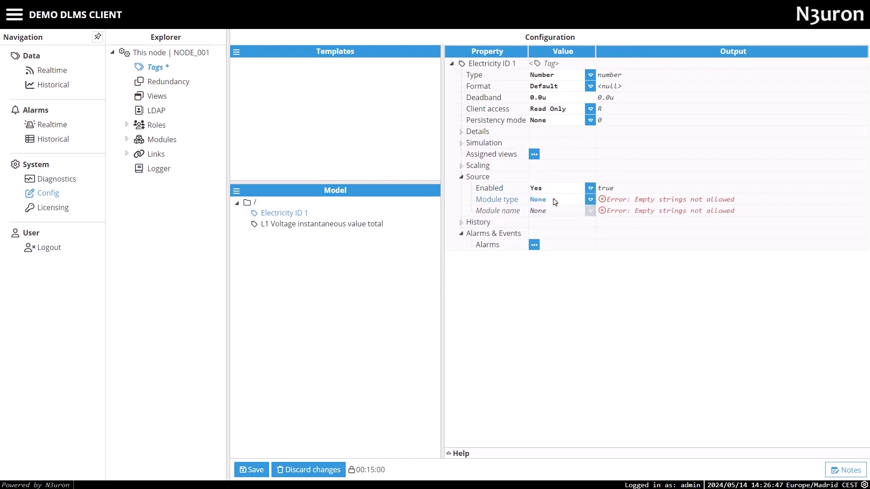
pyautogui.click(553, 200)
pyautogui.scroll(-2, 569, 290)
pyautogui.click(551, 266)
pyautogui.click(566, 210)
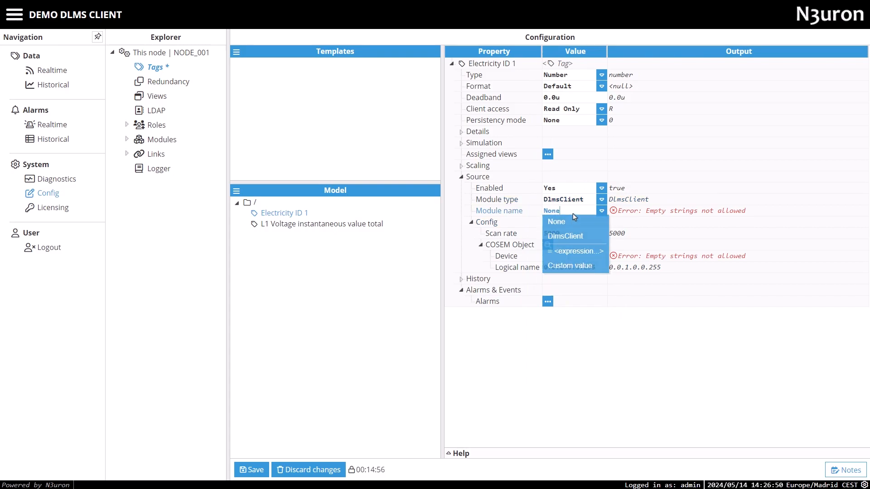
pyautogui.click(563, 235)
# Link the Electricity ID 1 tag's COSEM object to 1.0.0.0.1.255 Electricity ID 1 from the Landis/ZMD410 device's Data folder
pyautogui.click(548, 245)
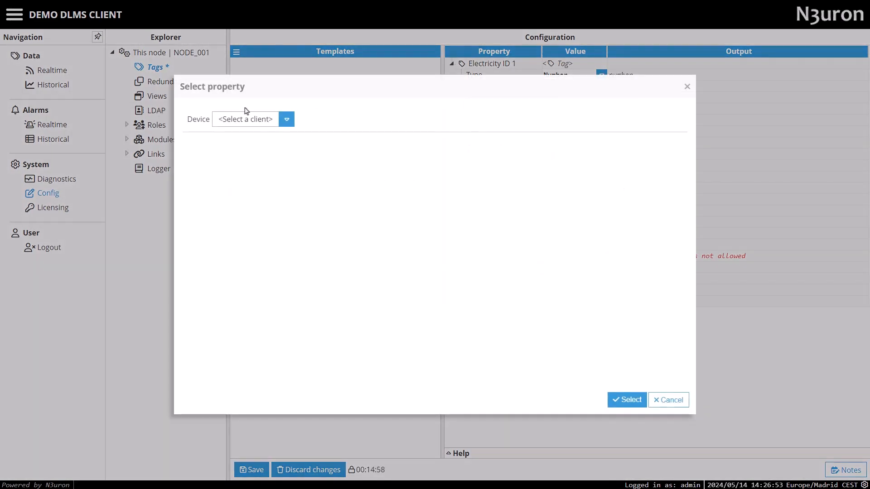
pyautogui.click(287, 119)
pyautogui.click(253, 135)
pyautogui.click(191, 141)
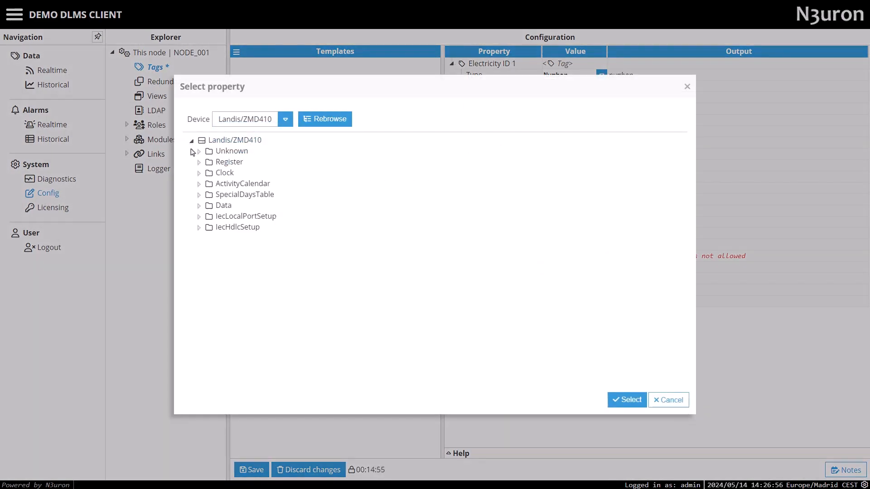
pyautogui.click(199, 206)
pyautogui.scroll(-2, 254, 229)
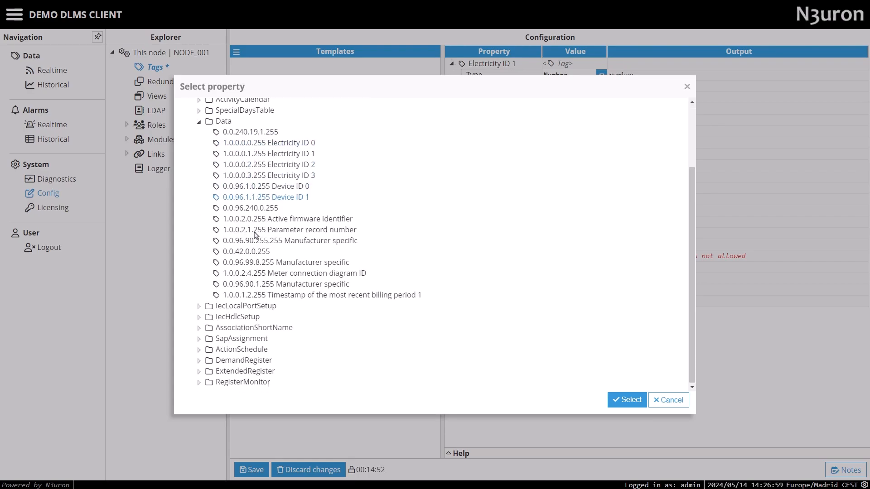
pyautogui.click(627, 401)
pyautogui.click(599, 260)
pyautogui.click(595, 269)
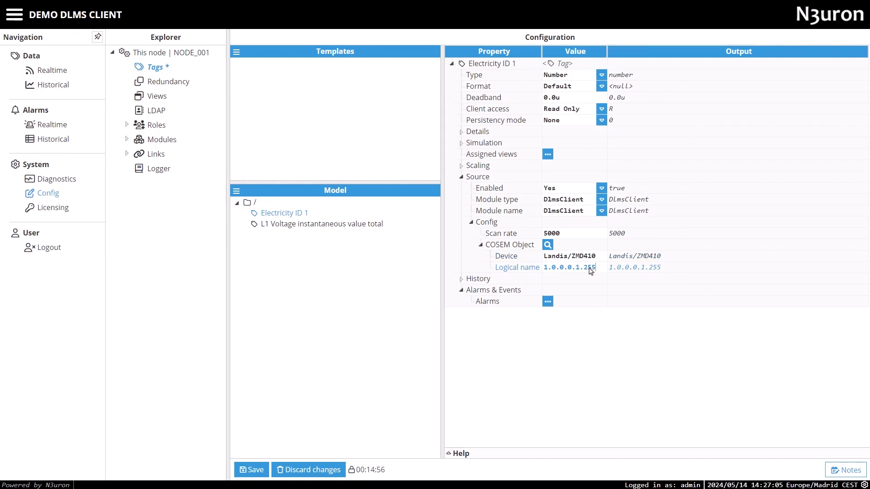
# Save the tag configuration and view both tags' values in the realtime data
pyautogui.click(266, 465)
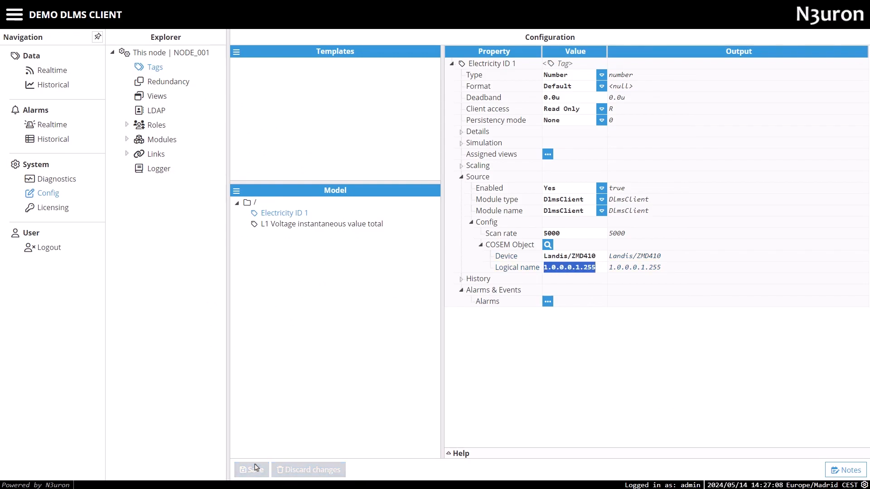
pyautogui.click(53, 71)
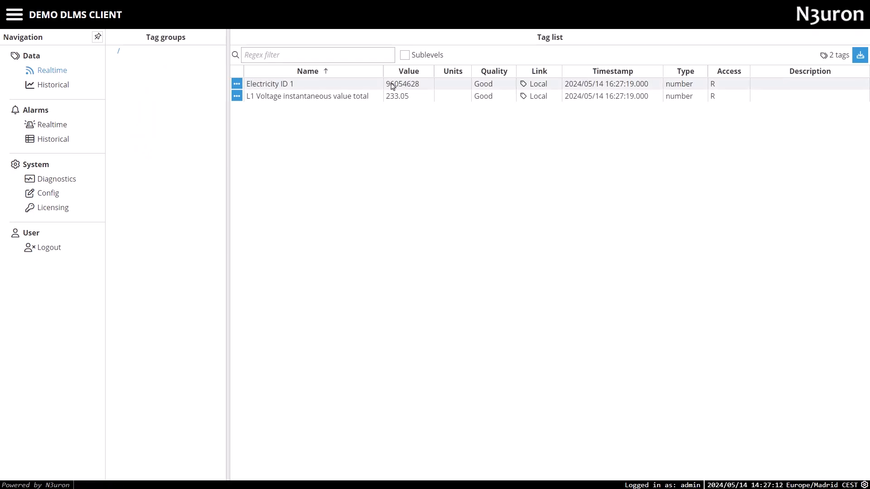